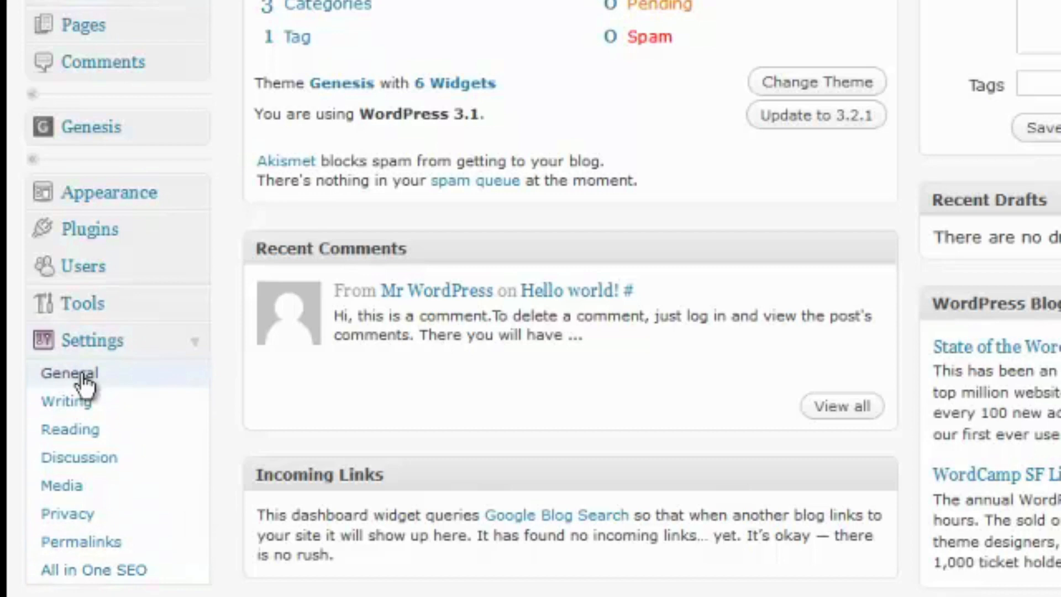
- In the General settings, allow anyone to register and keep Subscriber as the new user default role
click(83, 375)
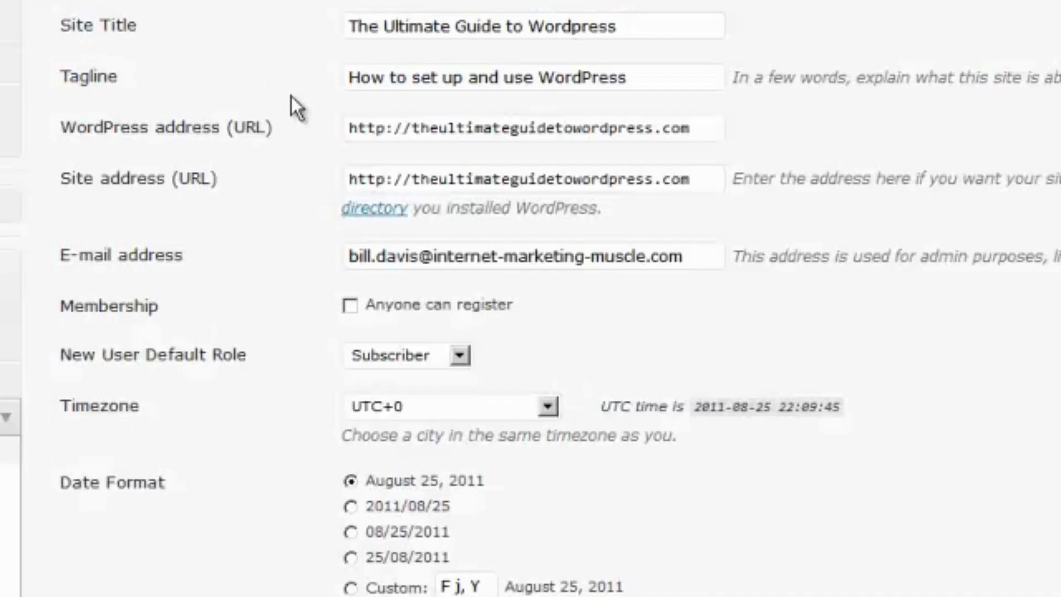
click(546, 167)
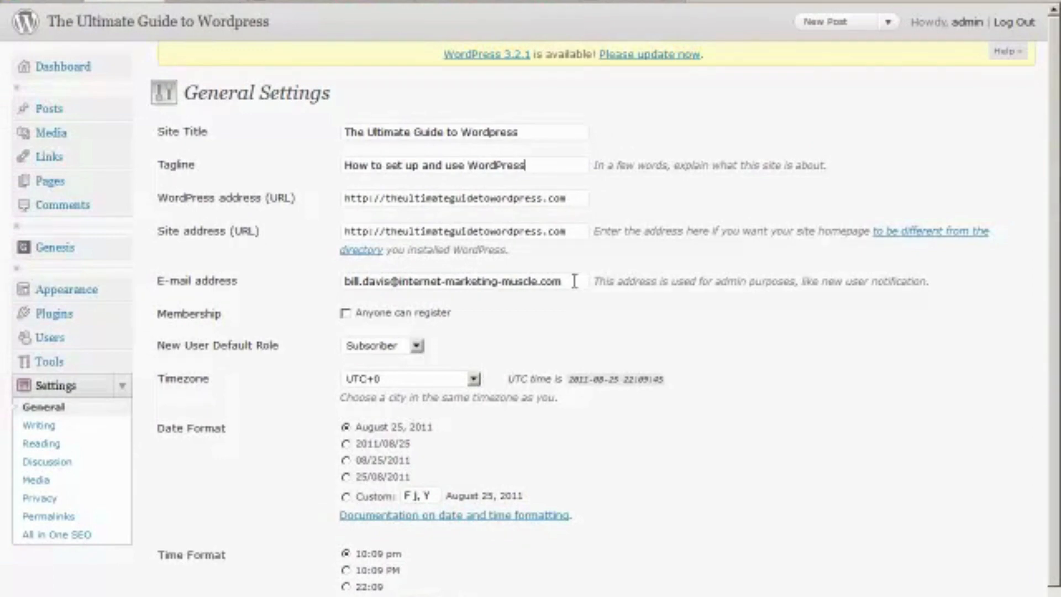
click(346, 314)
click(418, 347)
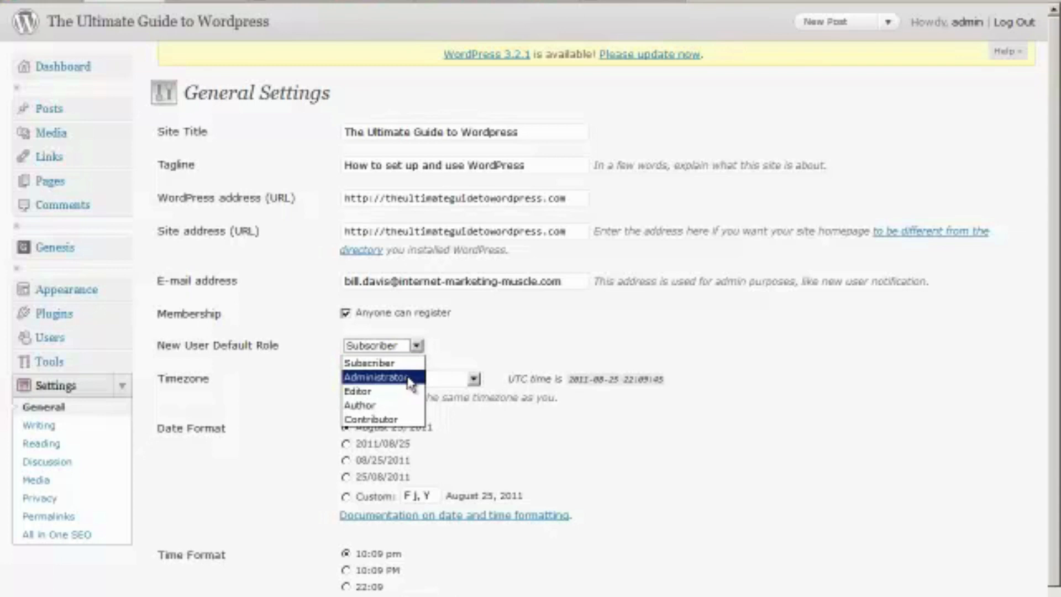
click(371, 367)
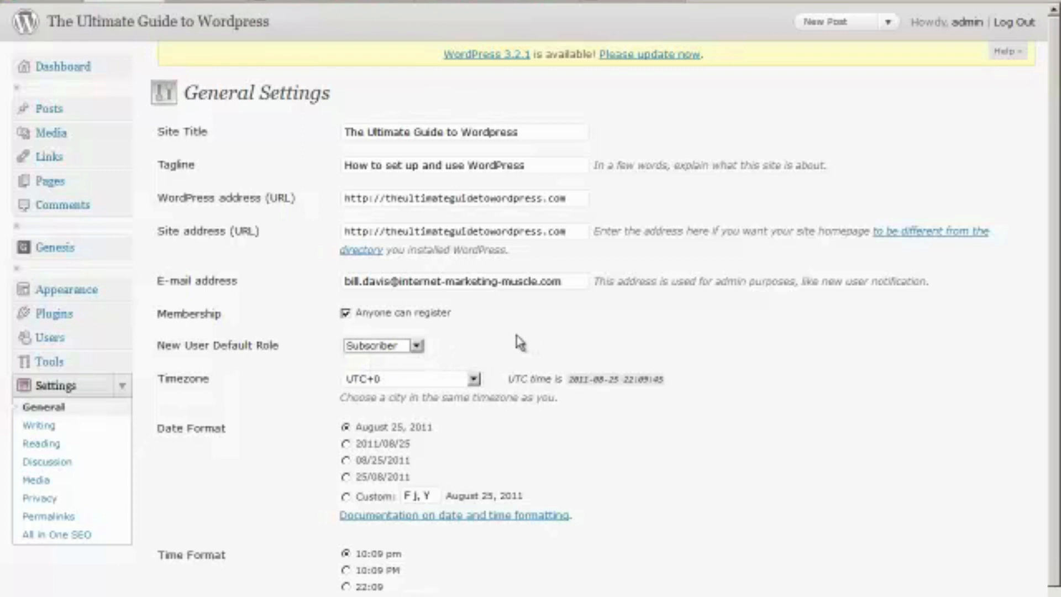
- Look through the timezone and week start choices in the General settings
click(441, 381)
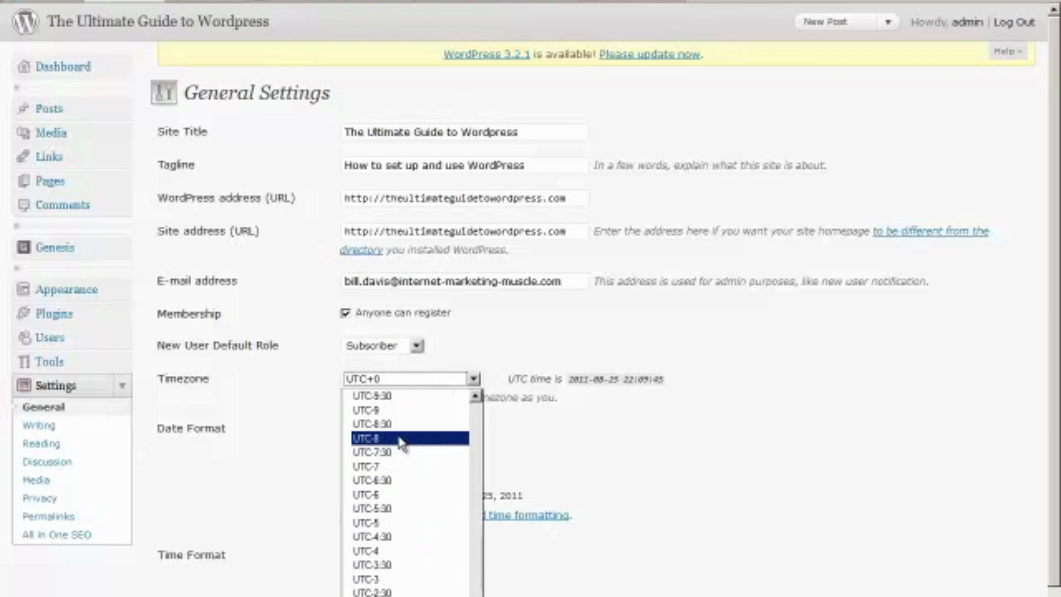
click(623, 430)
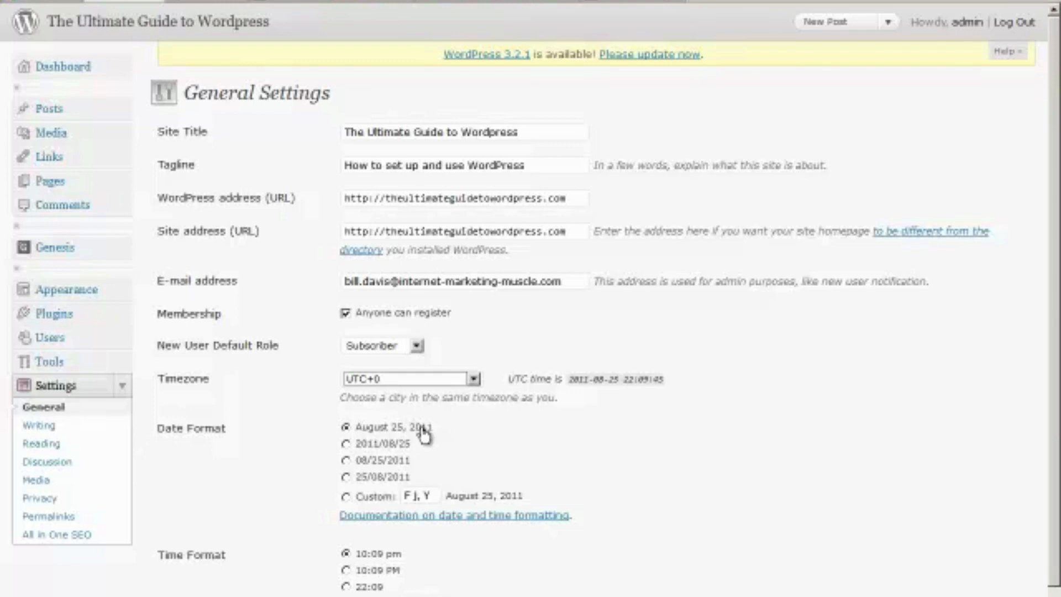
scroll(321, 470, down, 3)
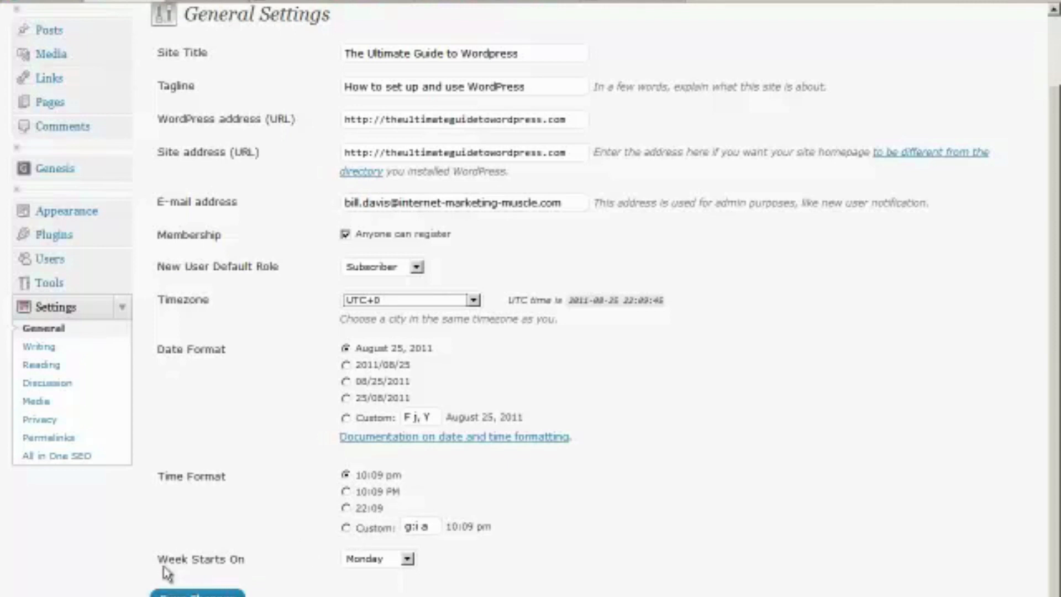
click(372, 562)
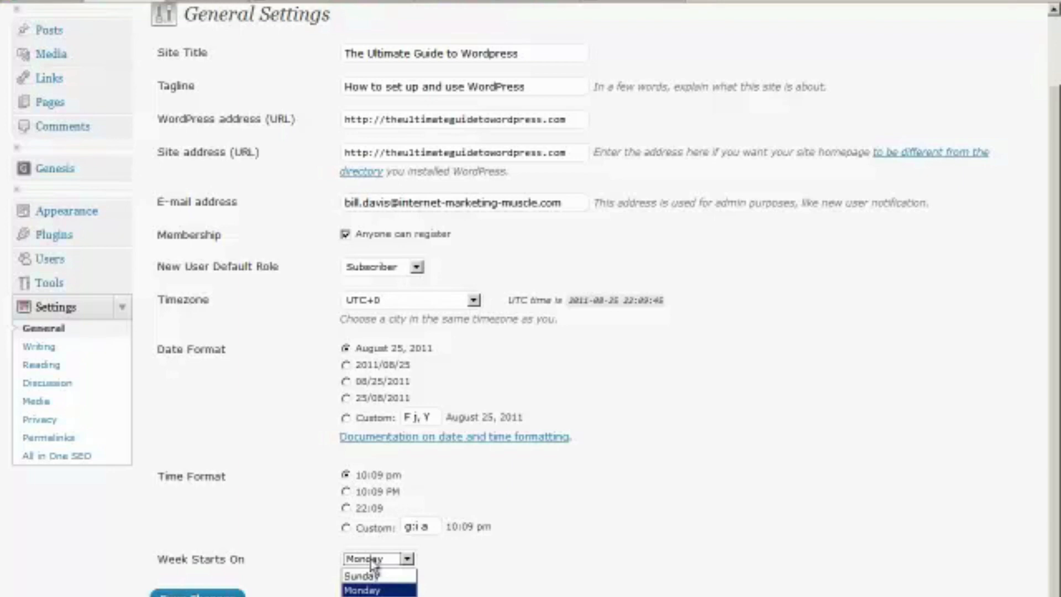
click(373, 565)
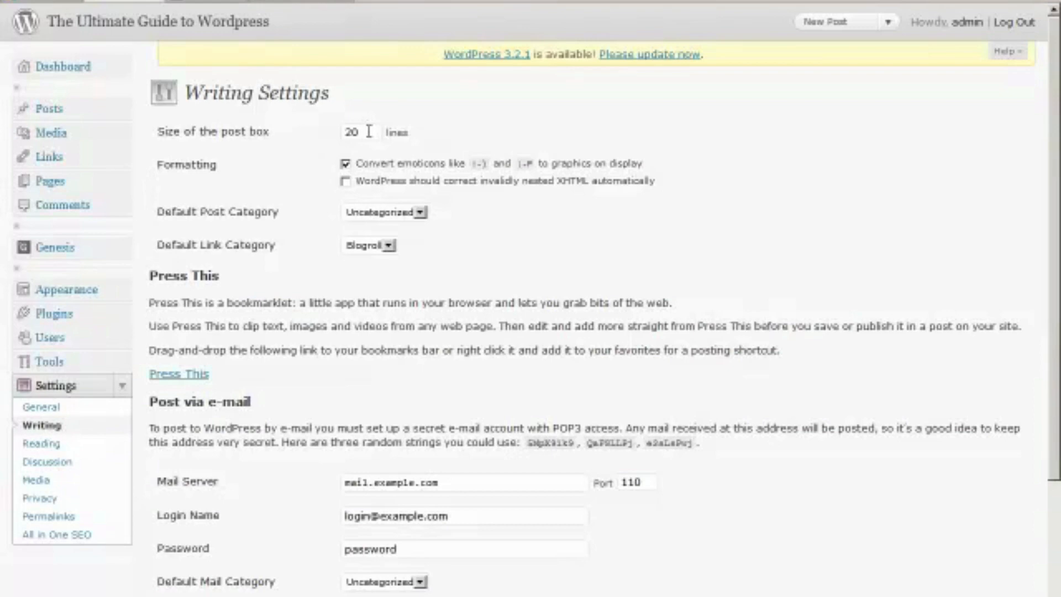
- Set the size of the post box to 27 lines in the Writing settings
click(367, 131)
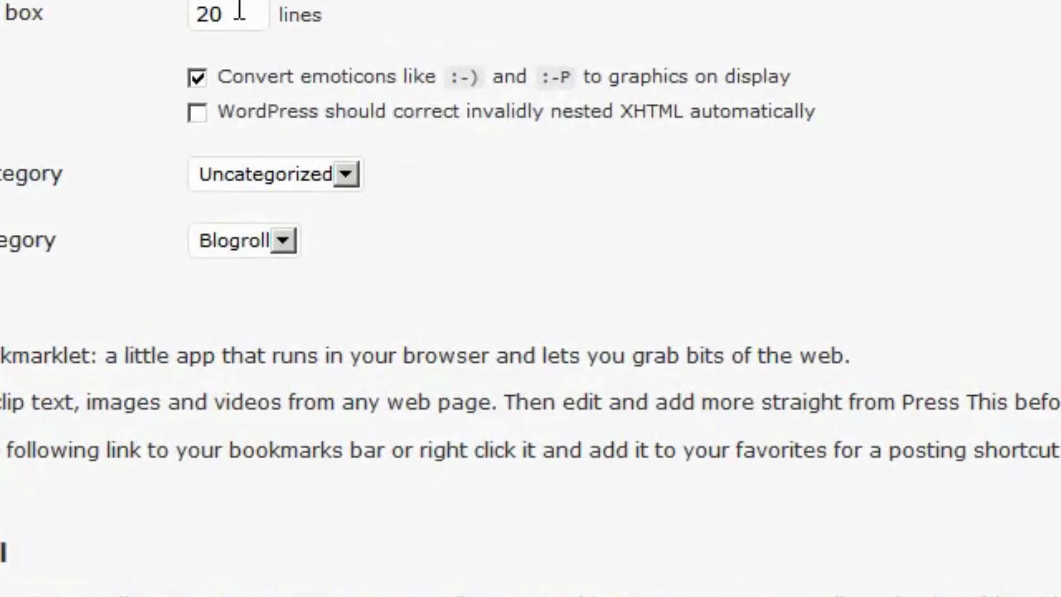
drag(240, 12, 91, 22)
text(2)
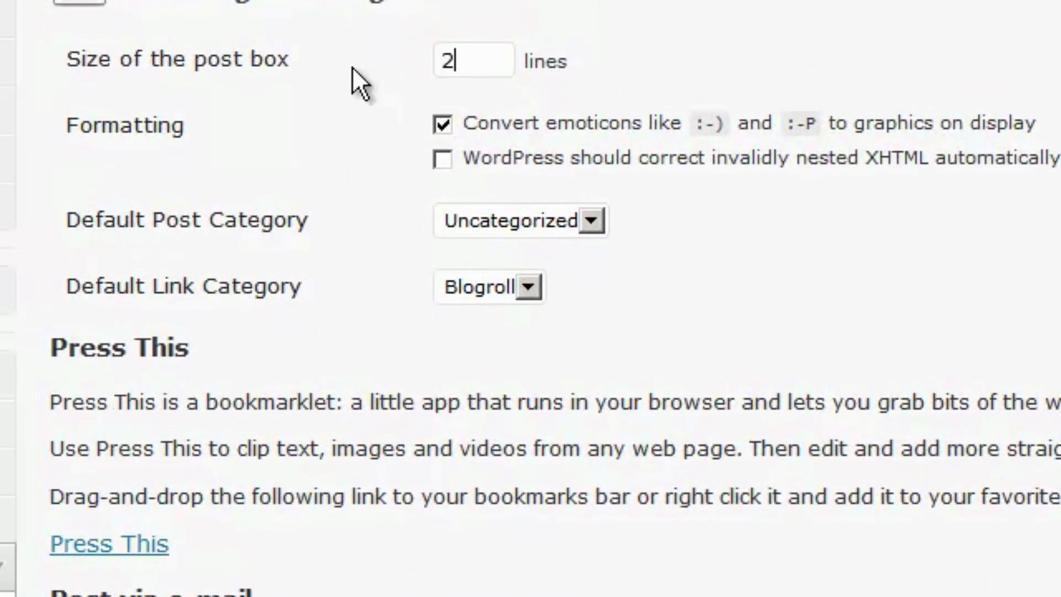
text(7)
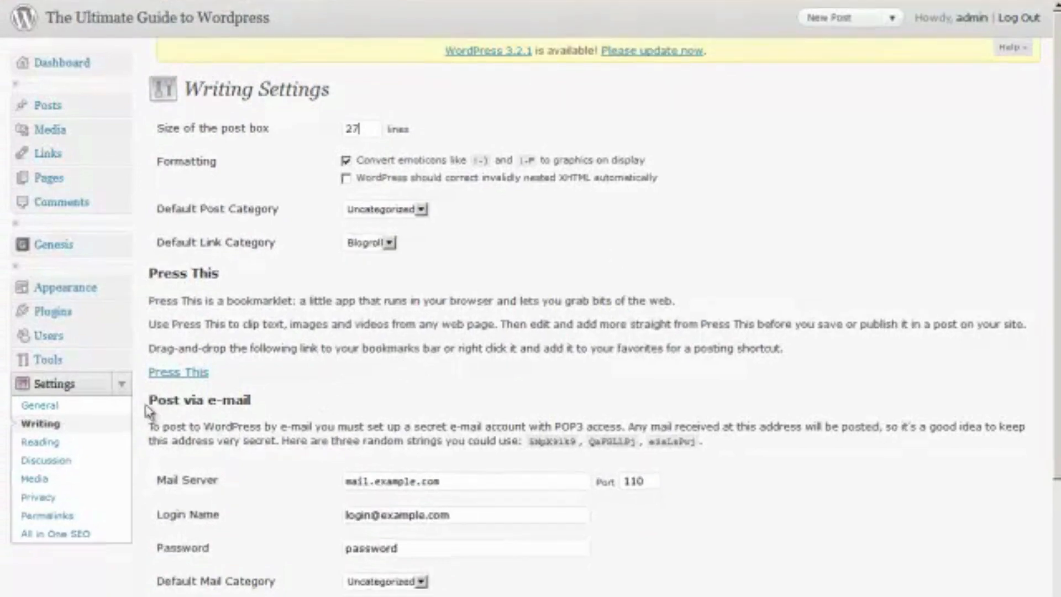
- Enable the Atom Publishing Protocol and the XML-RPC publishing protocols under Remote Publishing
drag(148, 273, 264, 410)
click(263, 403)
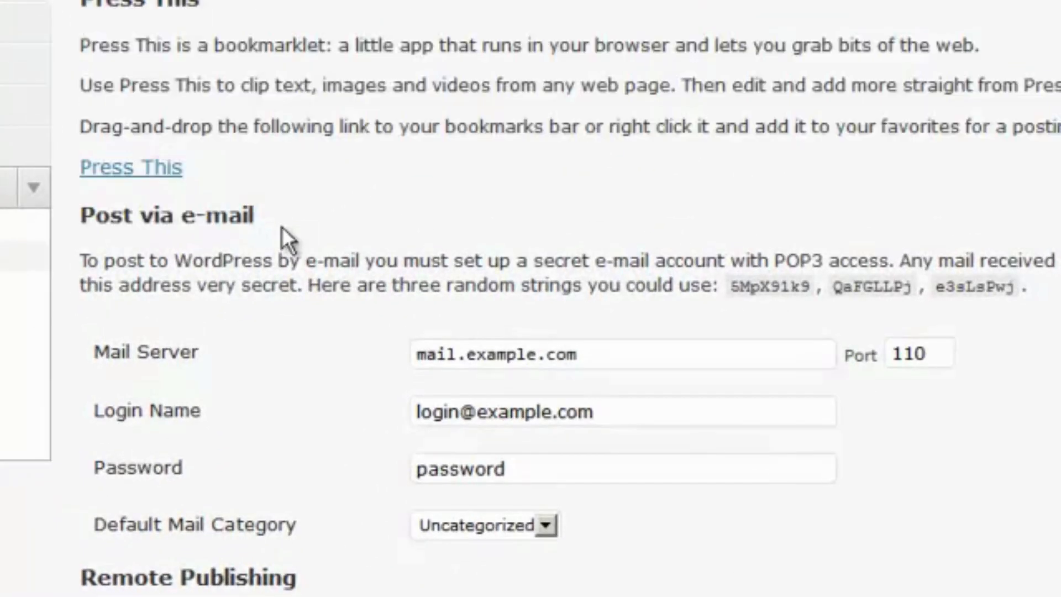
scroll(297, 359, down, 3)
scroll(392, 372, down, 6)
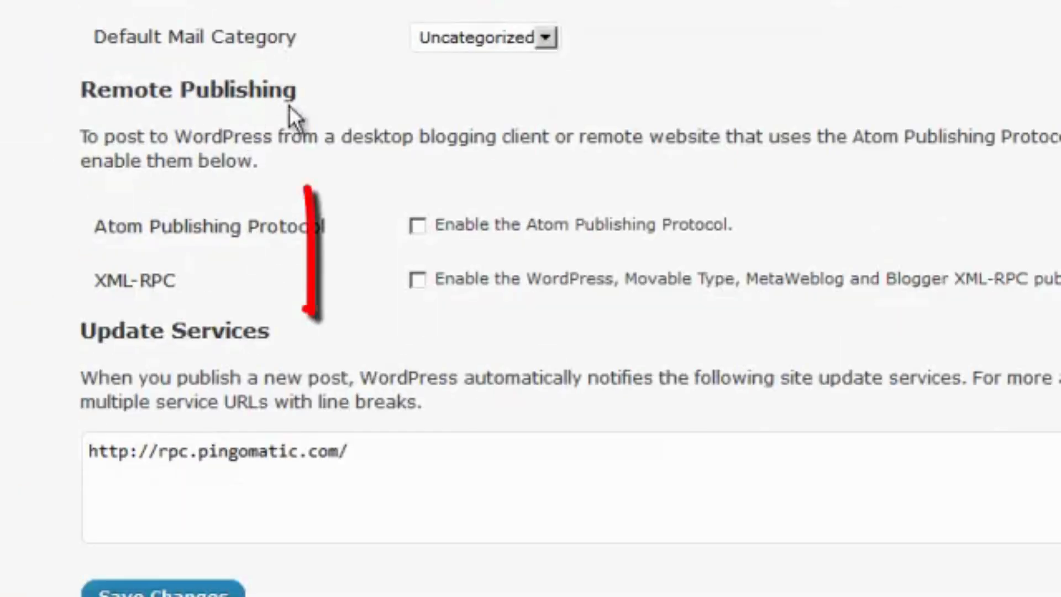
click(418, 226)
click(418, 282)
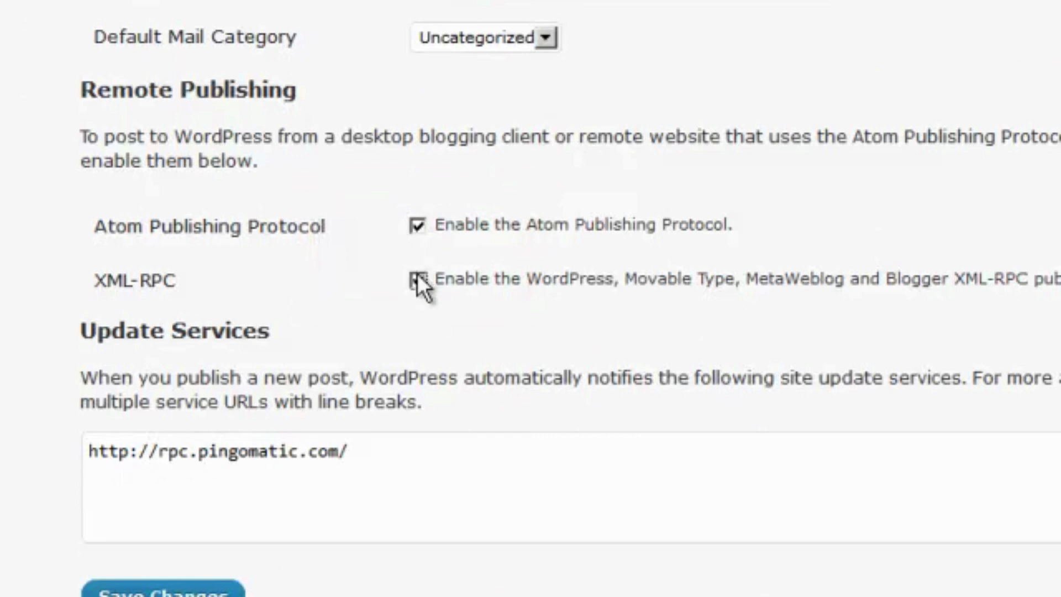
- Replace the Update Services URL with the full list of ping URLs copied from the text file, and save the Writing settings
scroll(364, 460, up, 5)
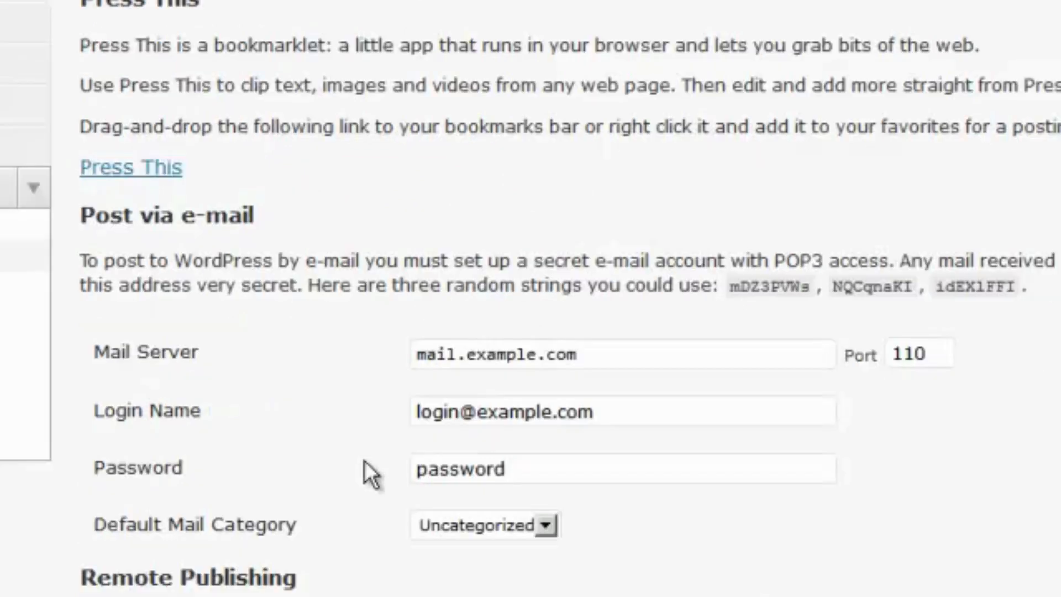
scroll(350, 457, down, 5)
drag(385, 456, 88, 449)
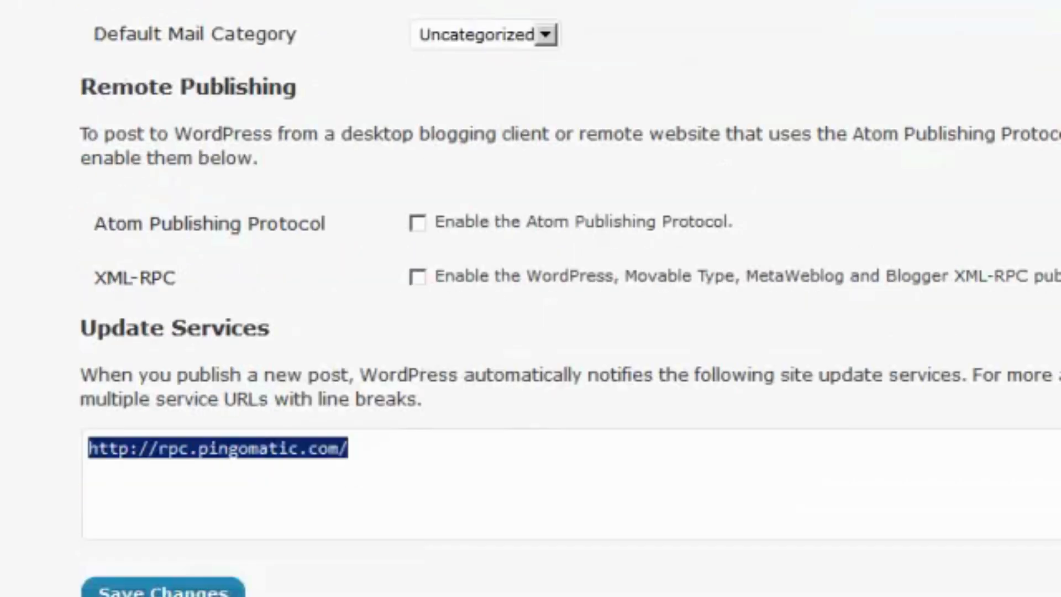
key(Delete)
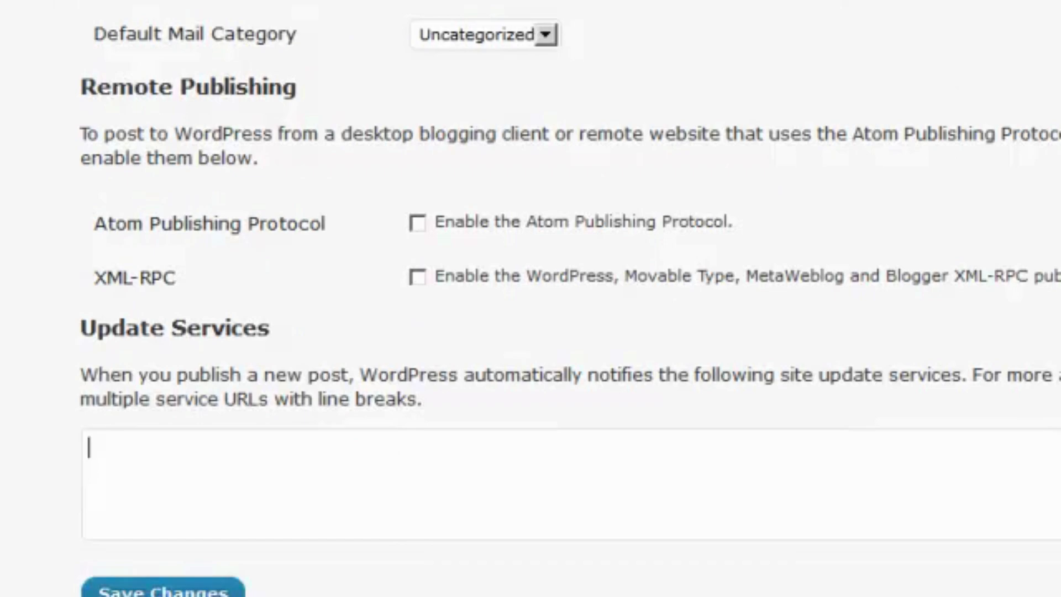
key(ctrl+v)
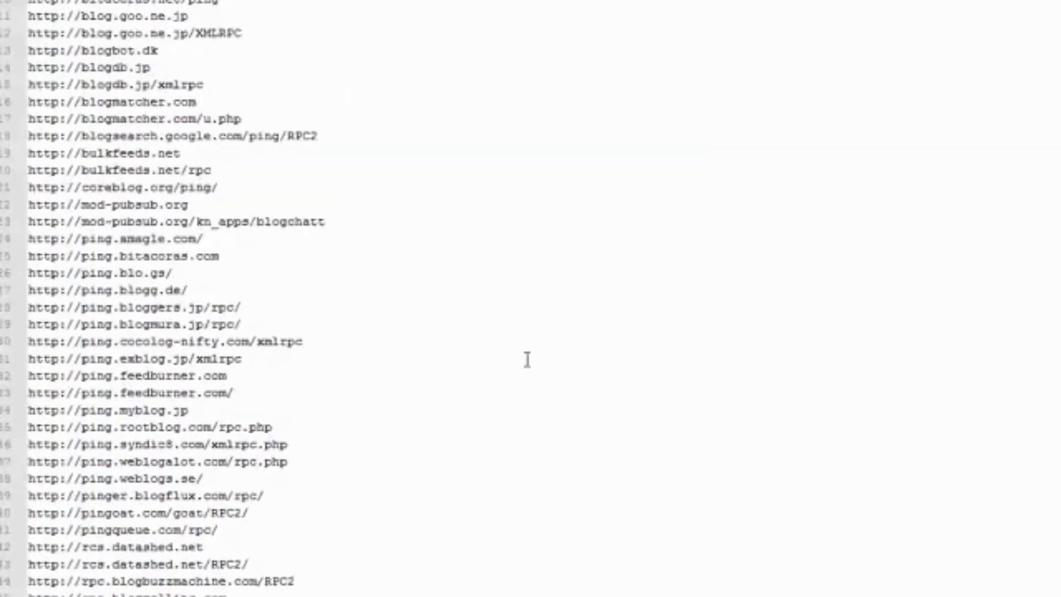
key(ctrl+a)
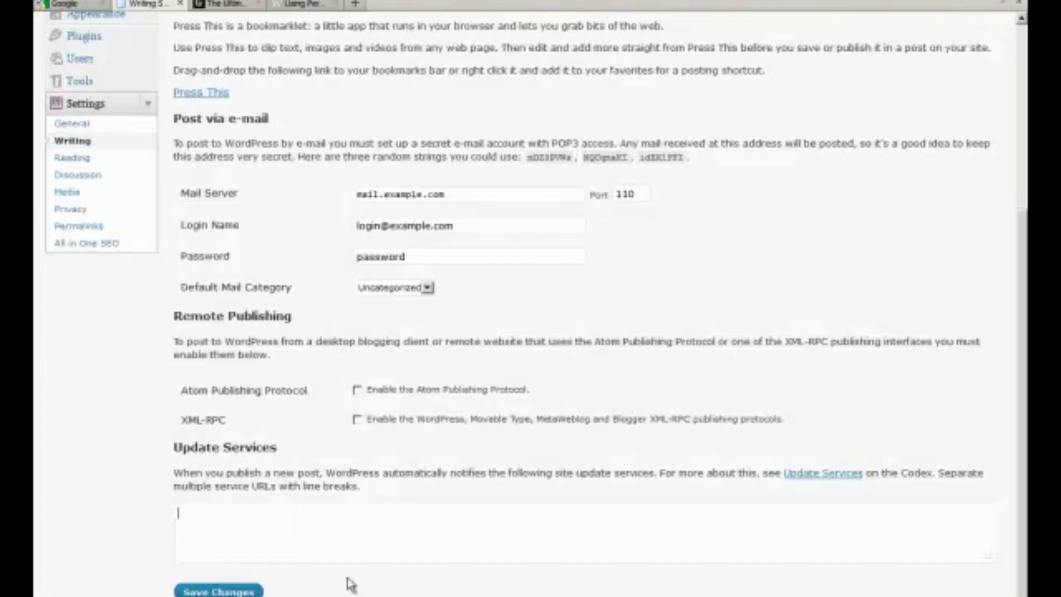
key(ctrl+v)
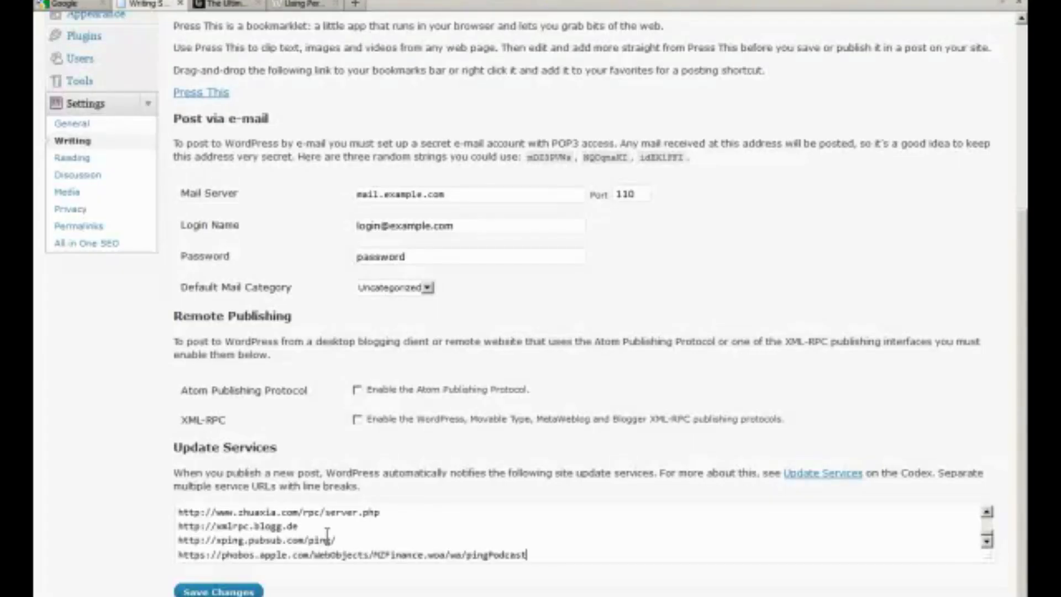
click(218, 590)
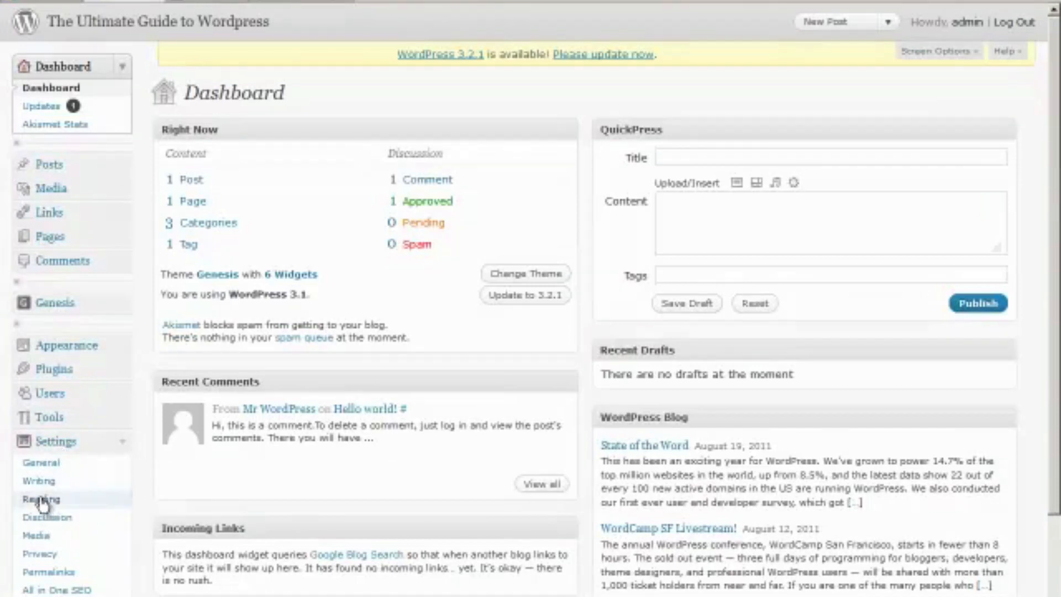
- In the Reading settings, try the static front page option, check the posts page choices, and return to latest posts
mouse_move(445, 426)
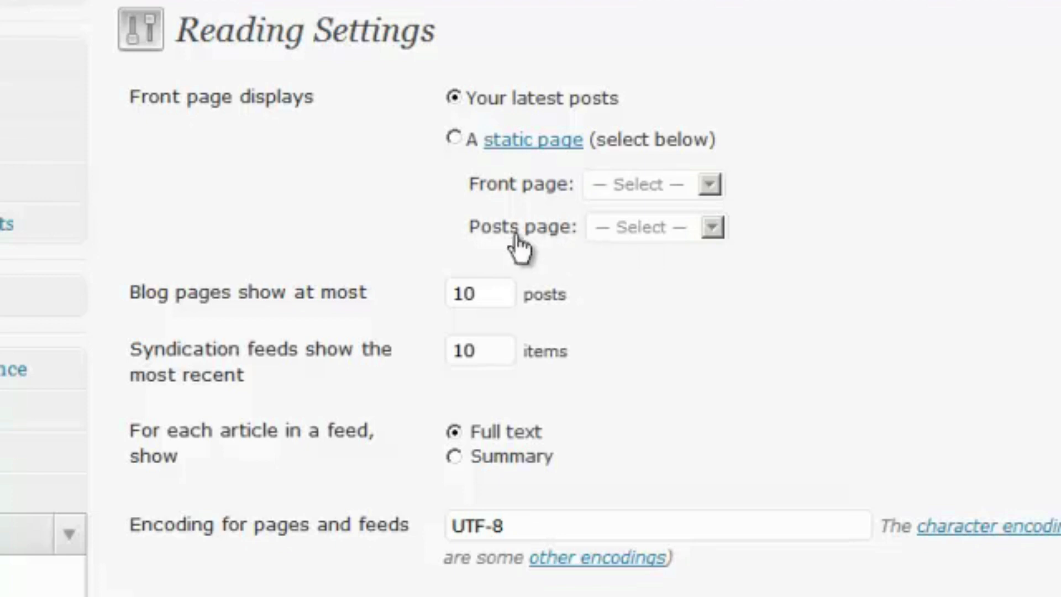
click(455, 138)
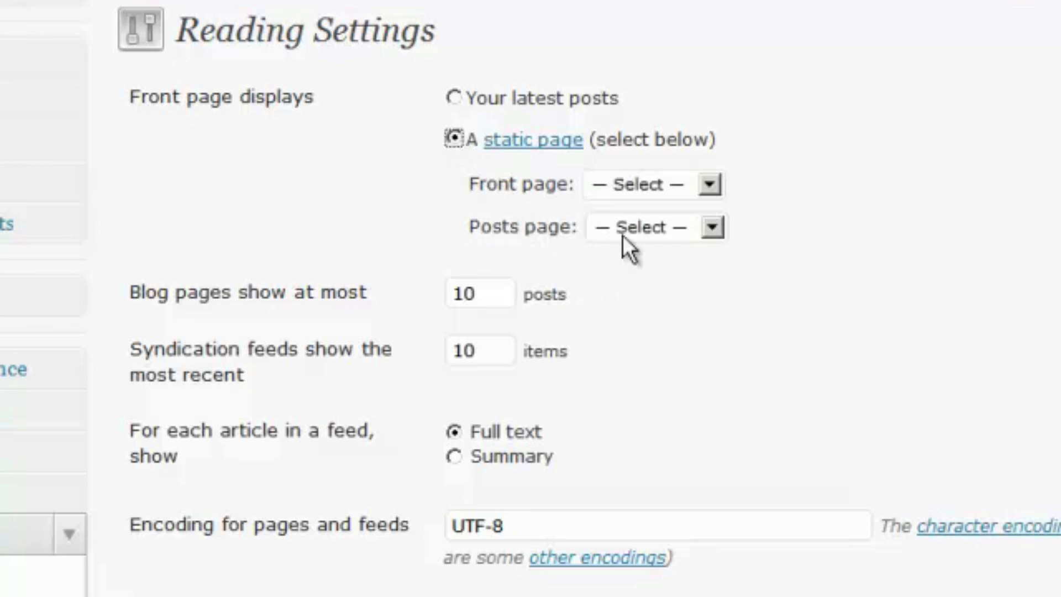
click(648, 234)
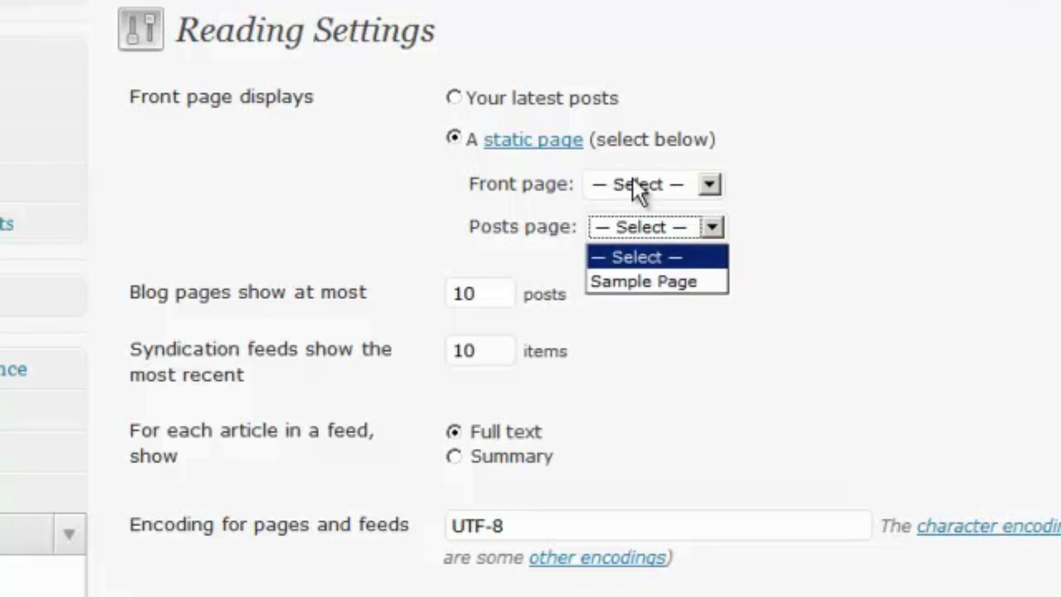
click(360, 187)
click(456, 100)
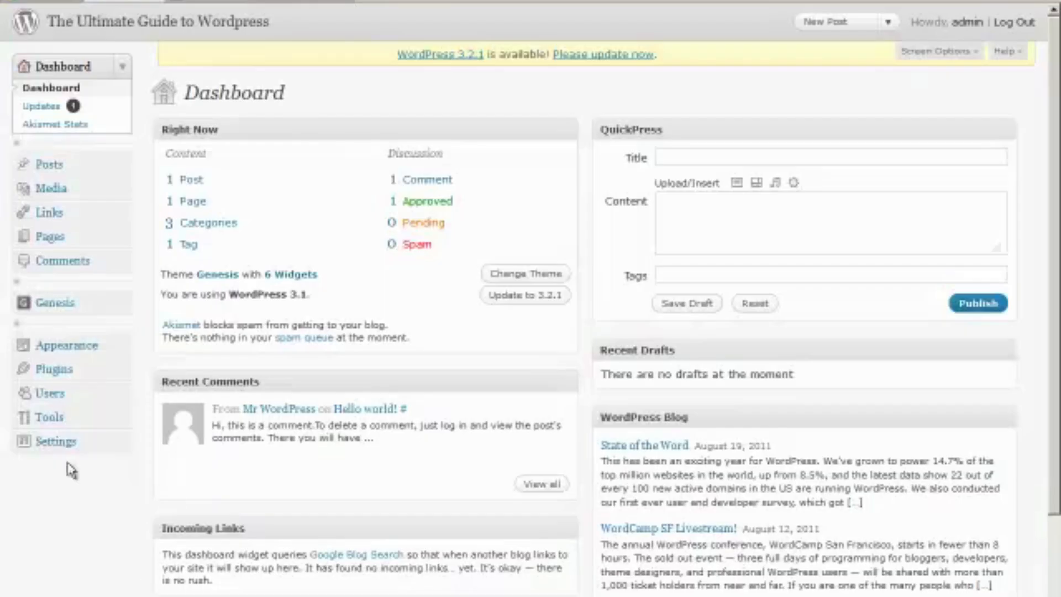
- In the Discussion settings, require administrator approval for every comment and hold comments containing 1 or more links
click(123, 443)
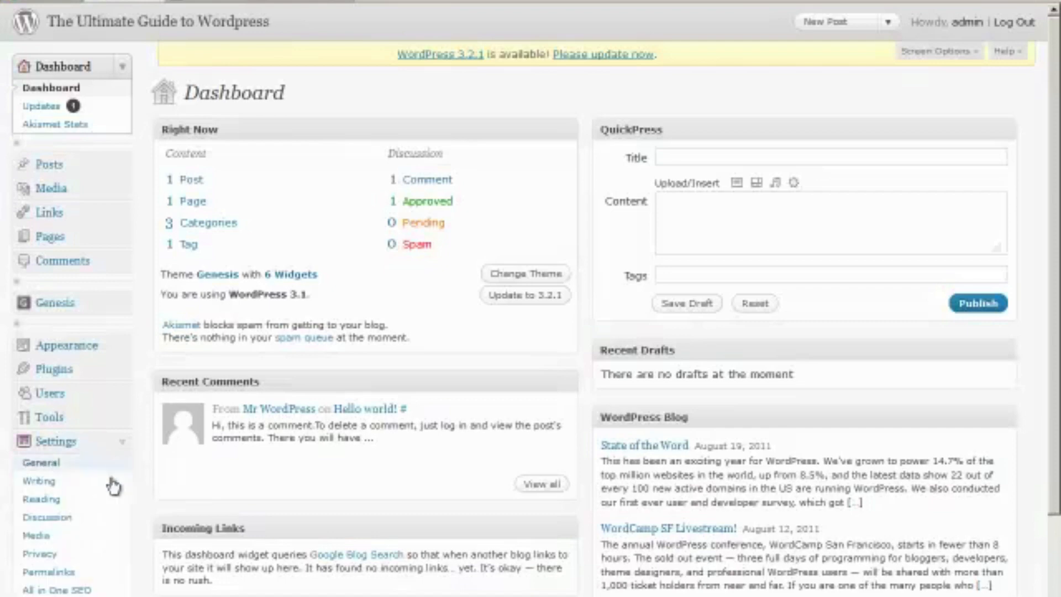
click(47, 518)
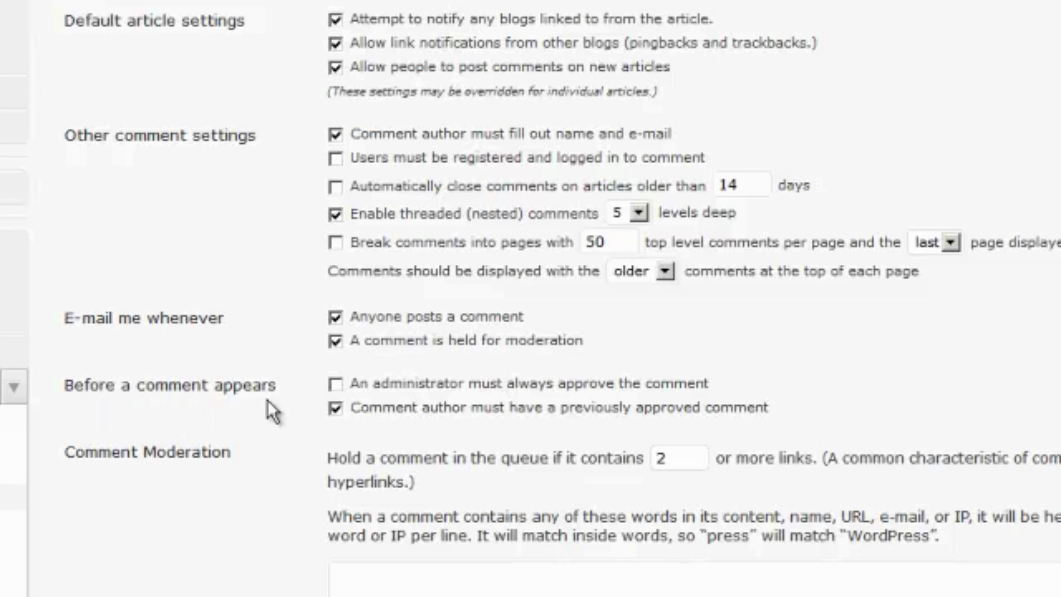
click(337, 385)
drag(677, 458, 595, 471)
text(1)
- Review the comment moderation words, comment blacklist and avatar options in the Discussion settings
scroll(571, 476, down, 4)
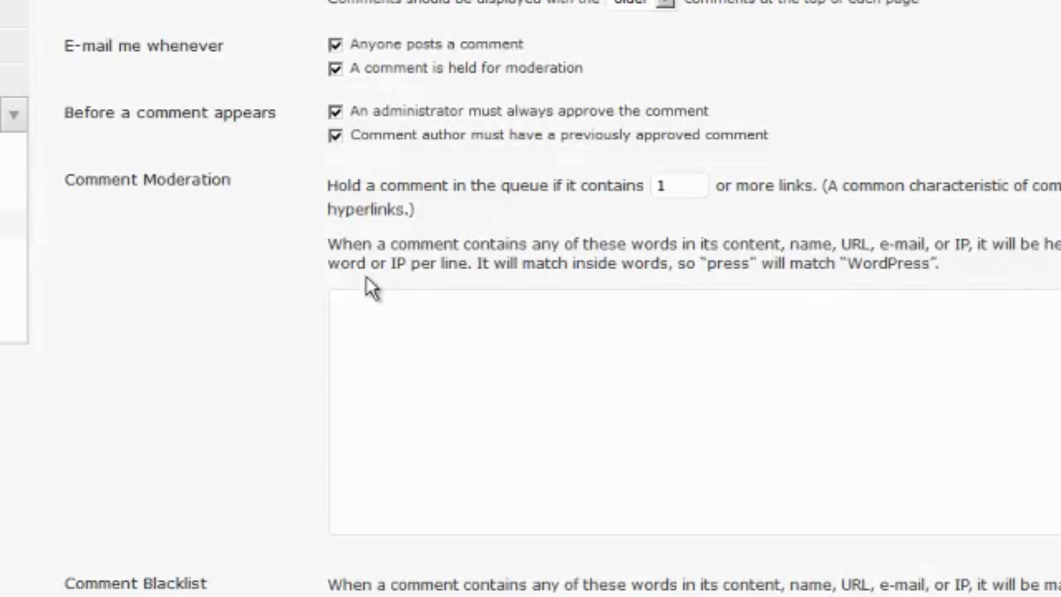
click(416, 310)
scroll(351, 311, down, 5)
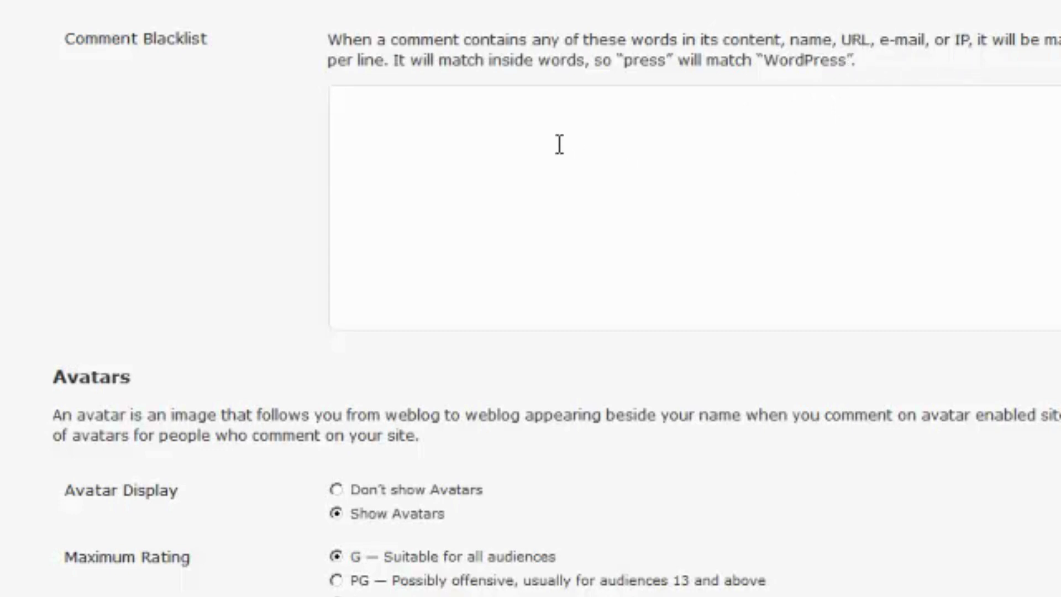
click(393, 119)
scroll(80, 409, down, 5)
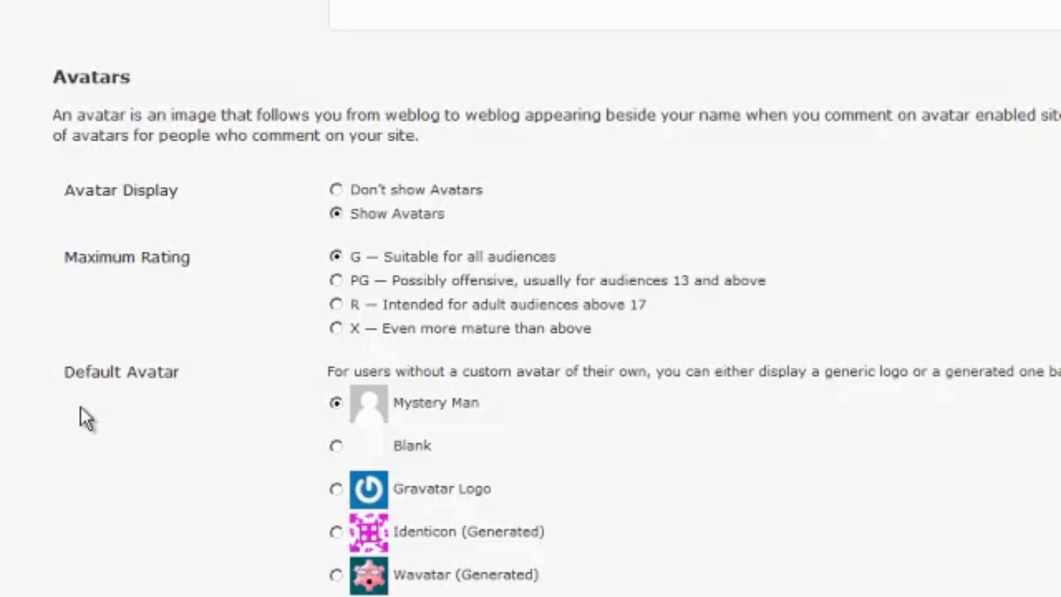
scroll(55, 464, down, 1)
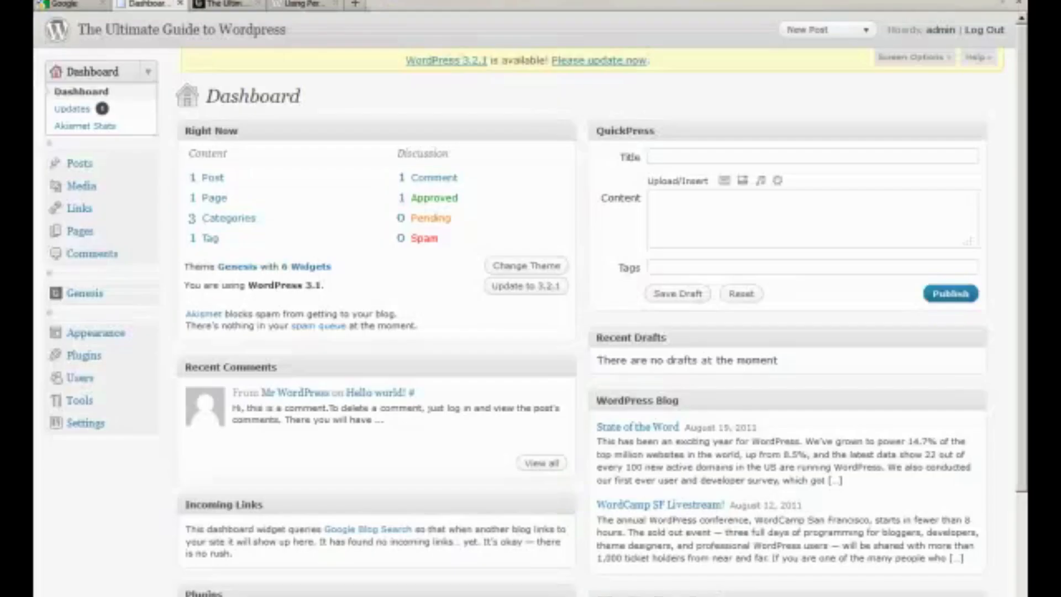
- In the Media settings, turn off organizing uploads into month- and year-based folders and save the changes
click(148, 424)
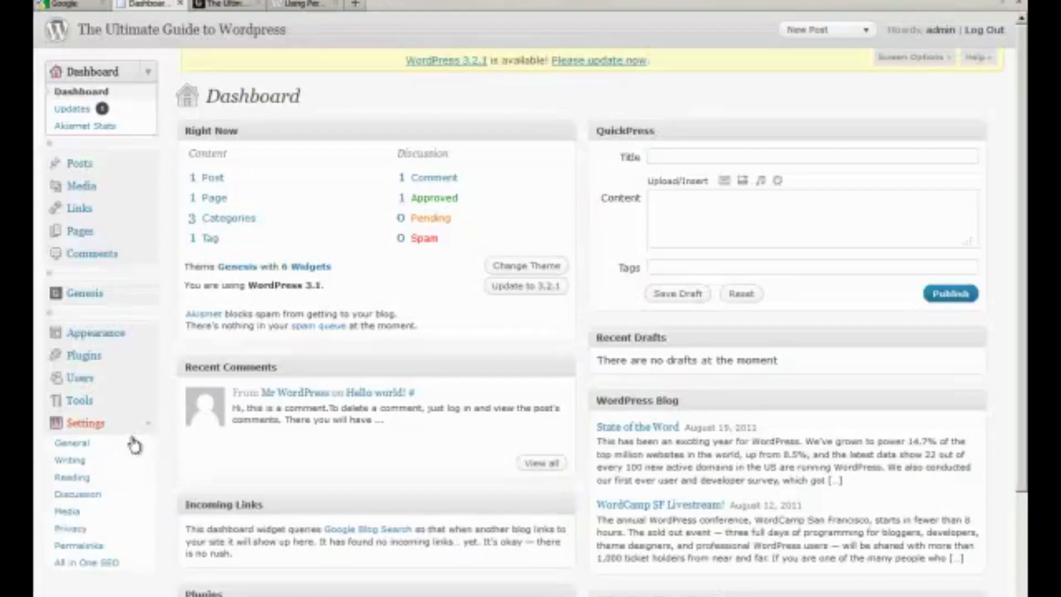
click(69, 511)
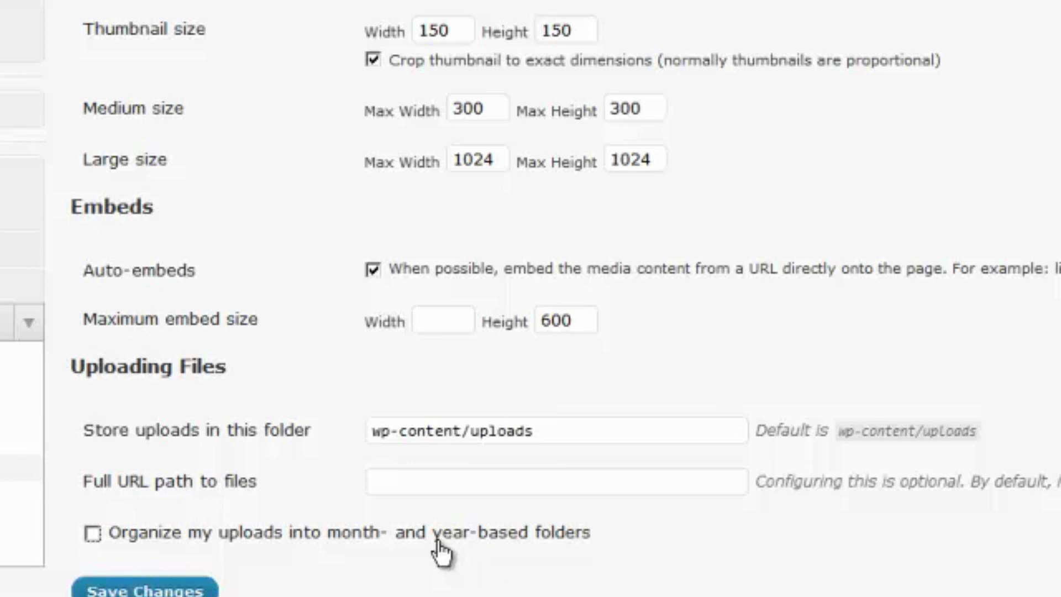
click(137, 591)
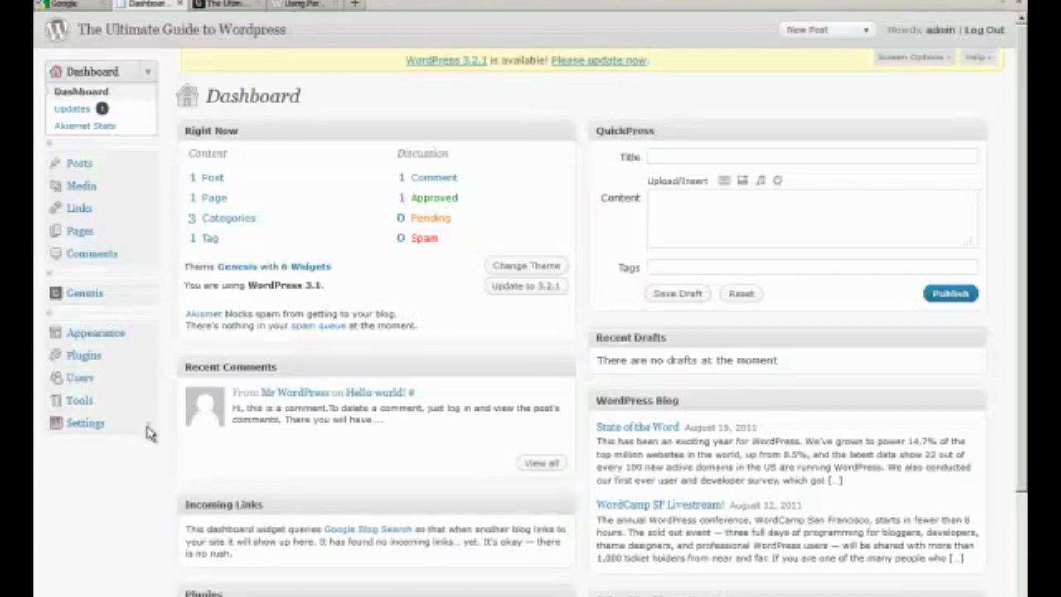
click(146, 425)
click(78, 544)
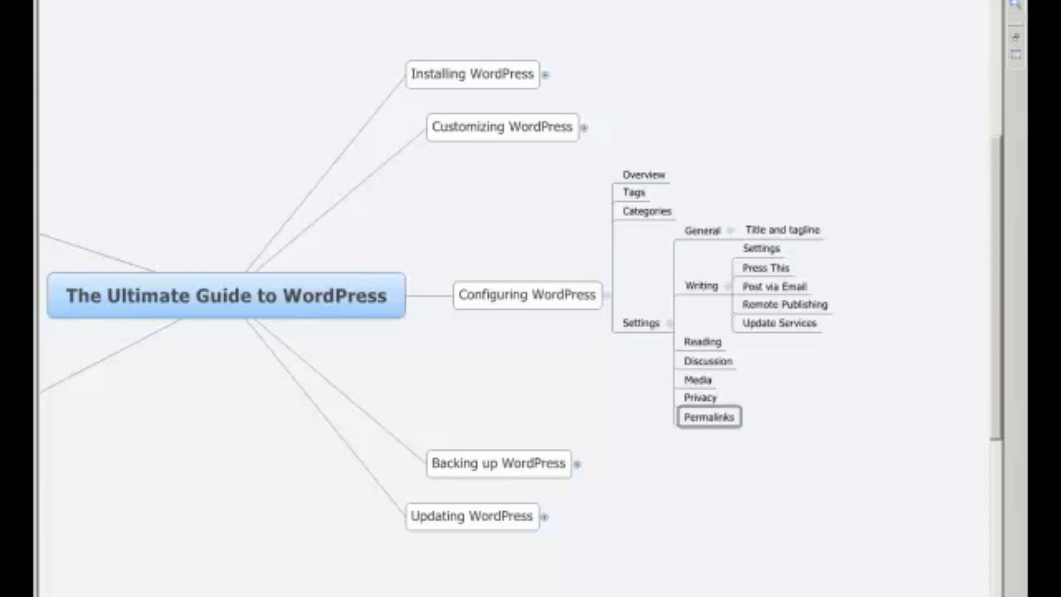
key(alt+Tab)
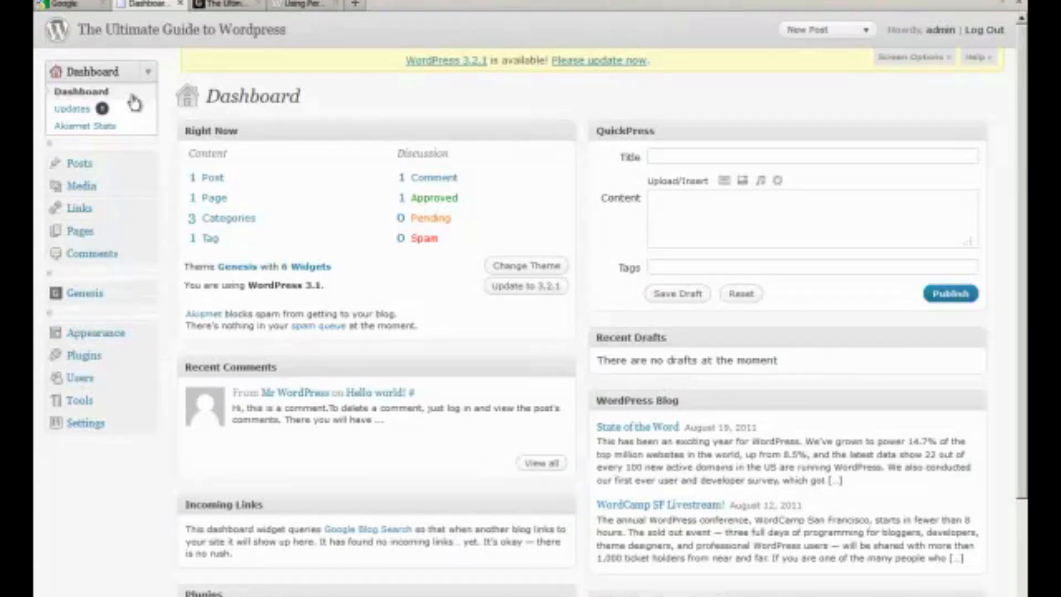
- In the Permalinks settings, choose a custom structure and set it to /%postname%-%post_id%/
click(149, 423)
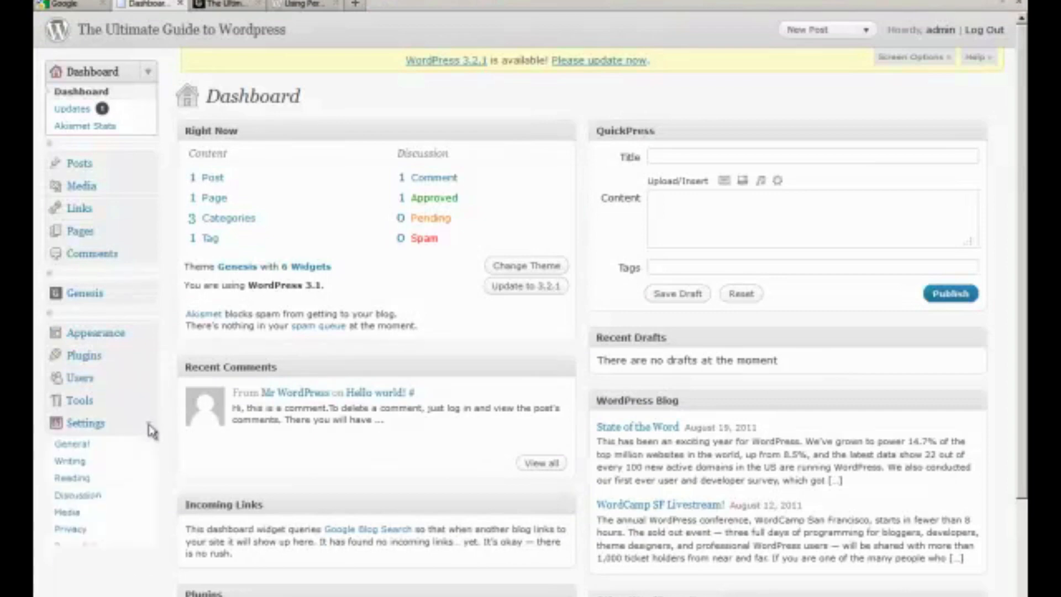
click(95, 546)
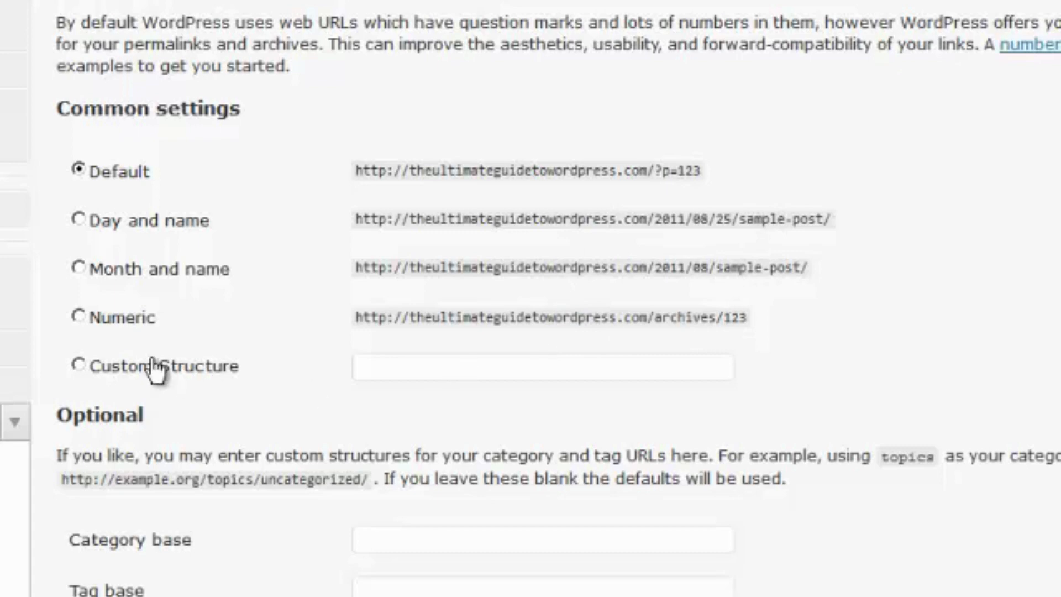
click(78, 365)
click(402, 369)
text(/%postname%-%post_id%/)
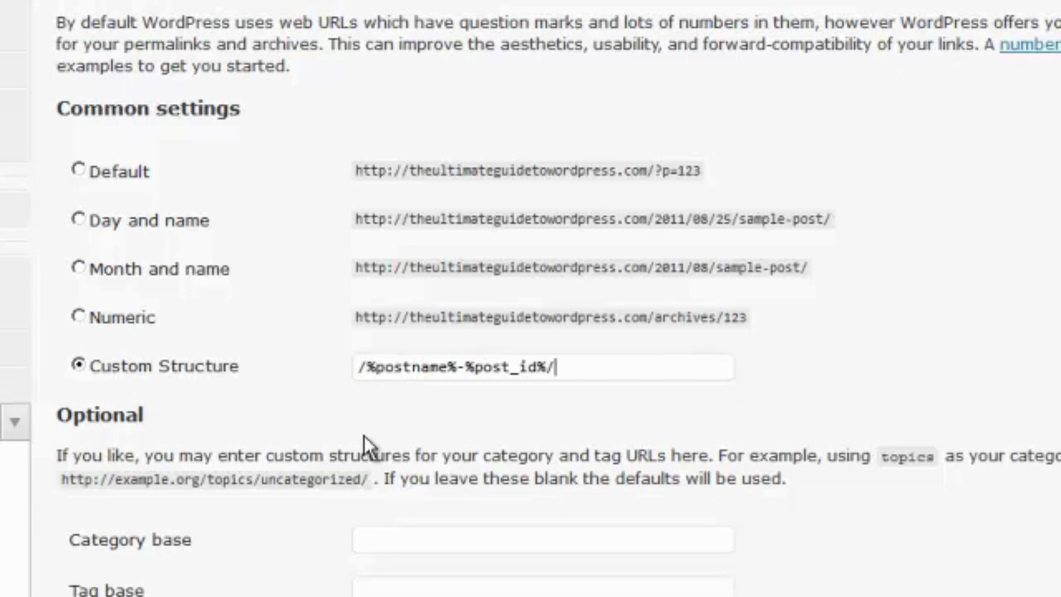